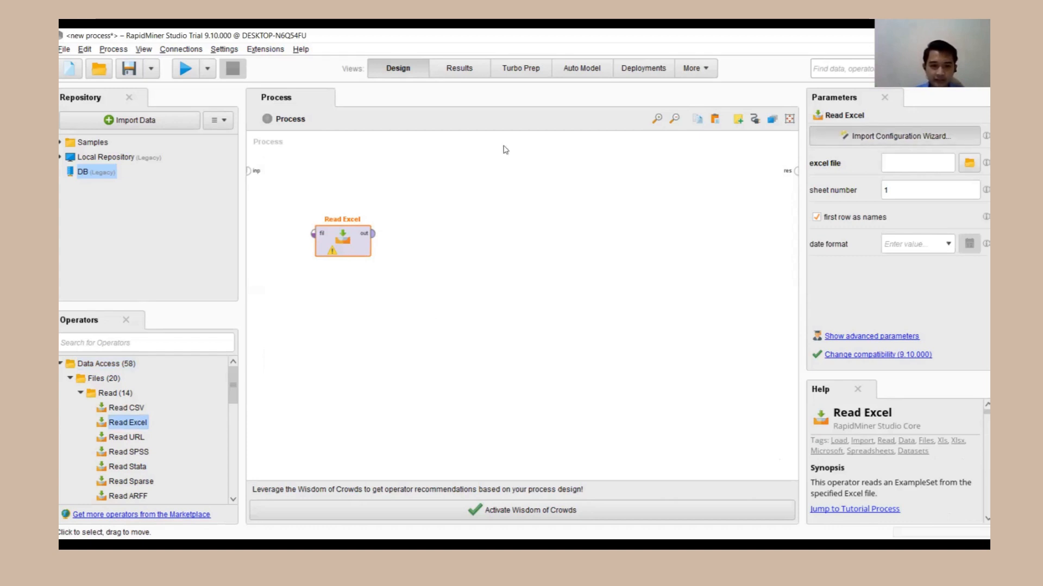
Step: Choose DATA BEASISWA GELOMBANG 1 UNIVERSITAS.xlsx from the Data folder on drive D and accept the full Sheet1 cell range A:F
{"action": "left_click", "coordinate": [697, 131]}
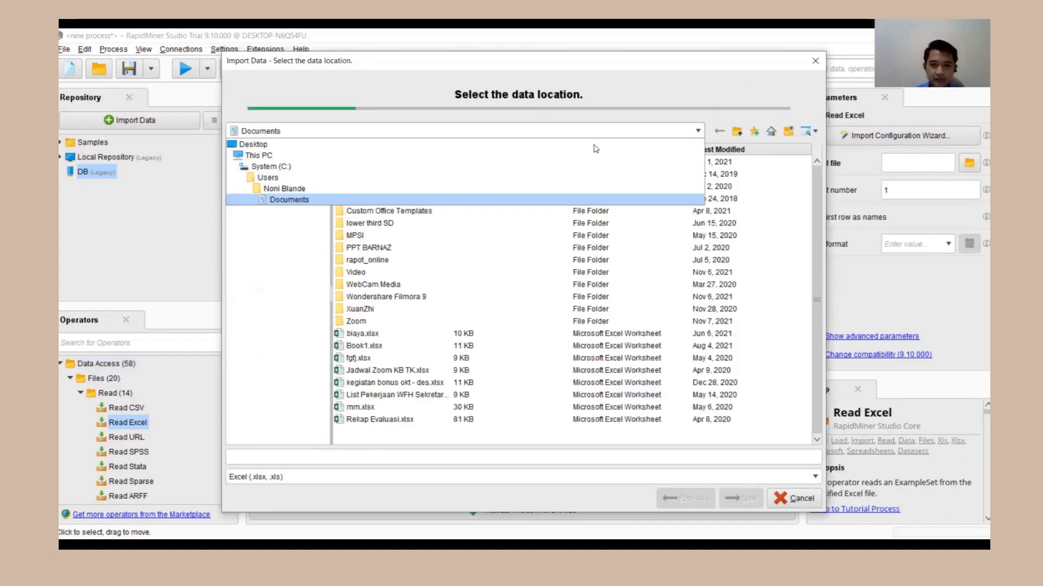
{"action": "left_click", "coordinate": [439, 156]}
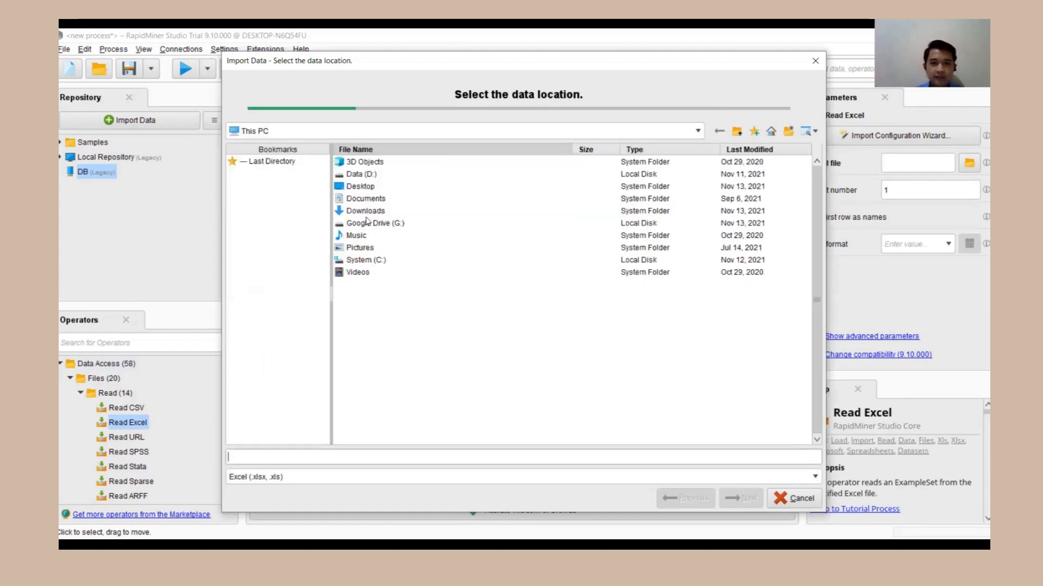
{"action": "left_click", "coordinate": [354, 174]}
{"action": "double_click", "coordinate": [354, 175]}
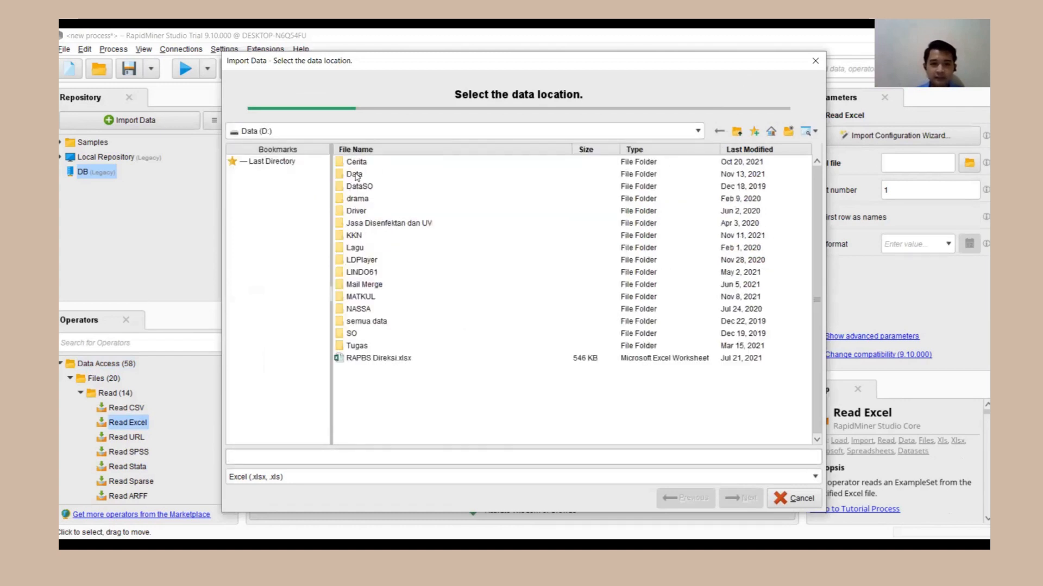
{"action": "double_click", "coordinate": [354, 174]}
{"action": "left_click", "coordinate": [434, 199]}
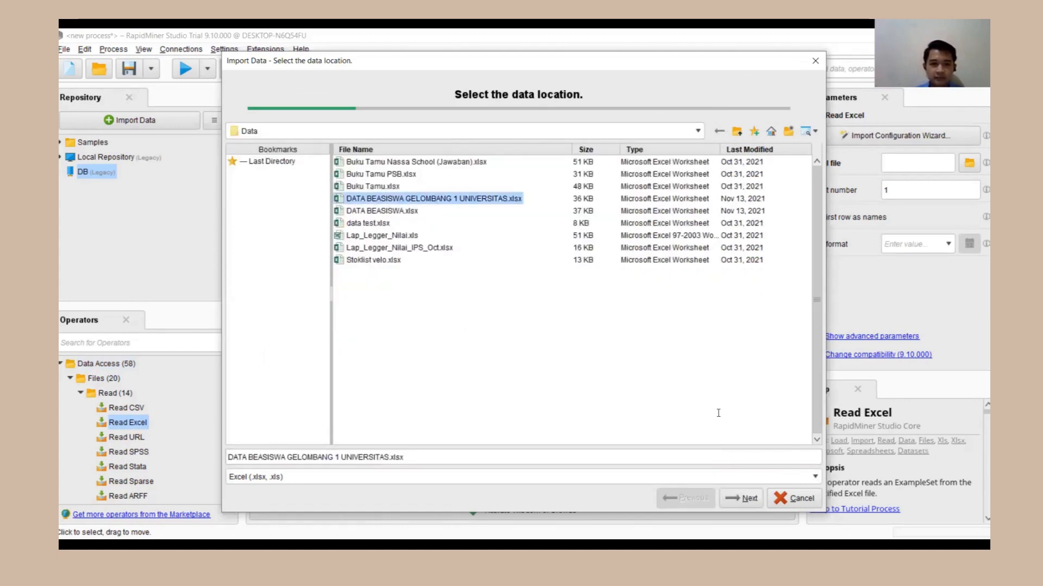
{"action": "left_click", "coordinate": [747, 500]}
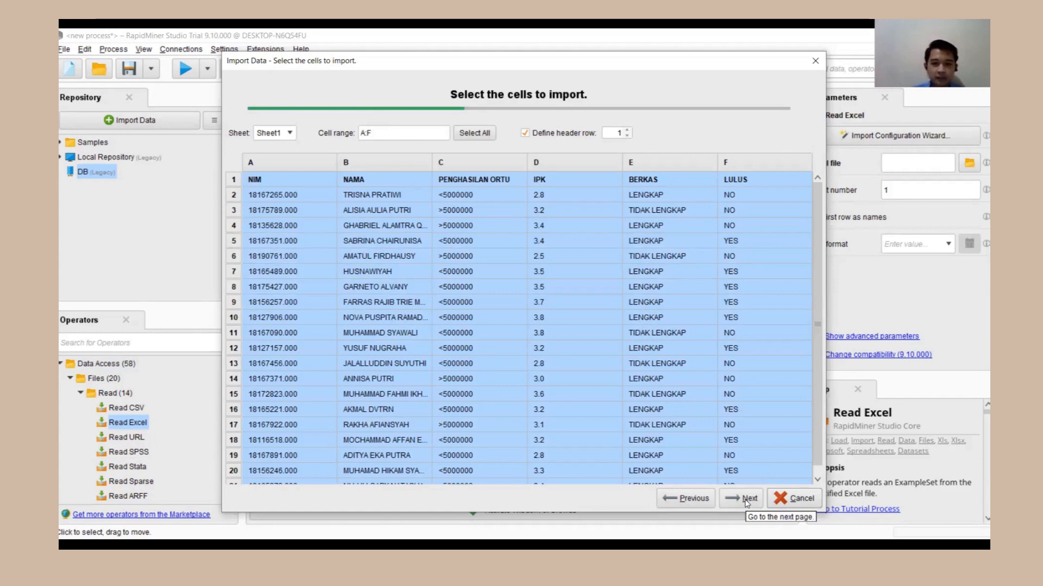
{"action": "left_click", "coordinate": [747, 500]}
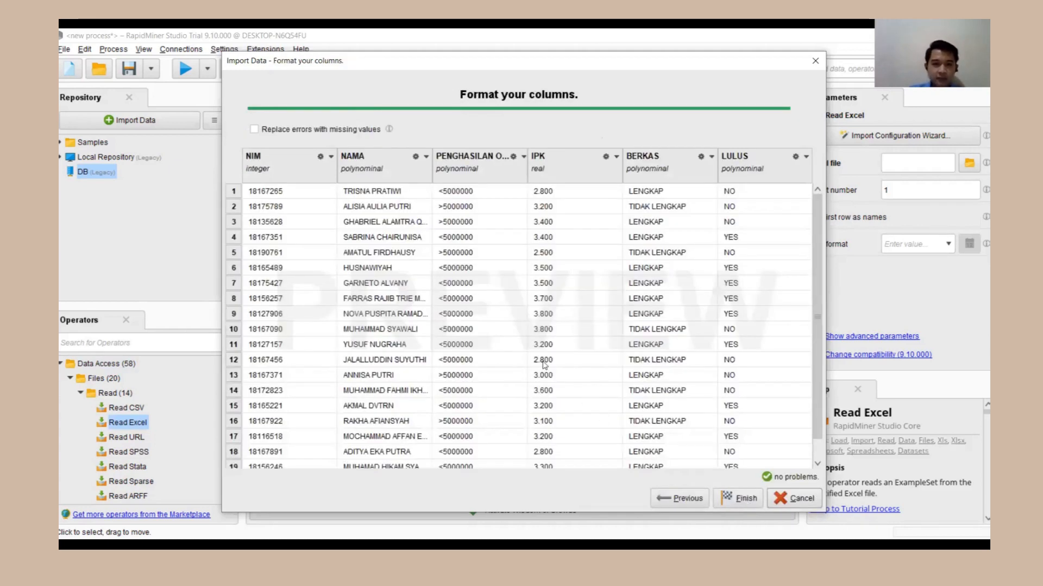
Step: Change the role of the NIM column to id
{"action": "left_click", "coordinate": [320, 157]}
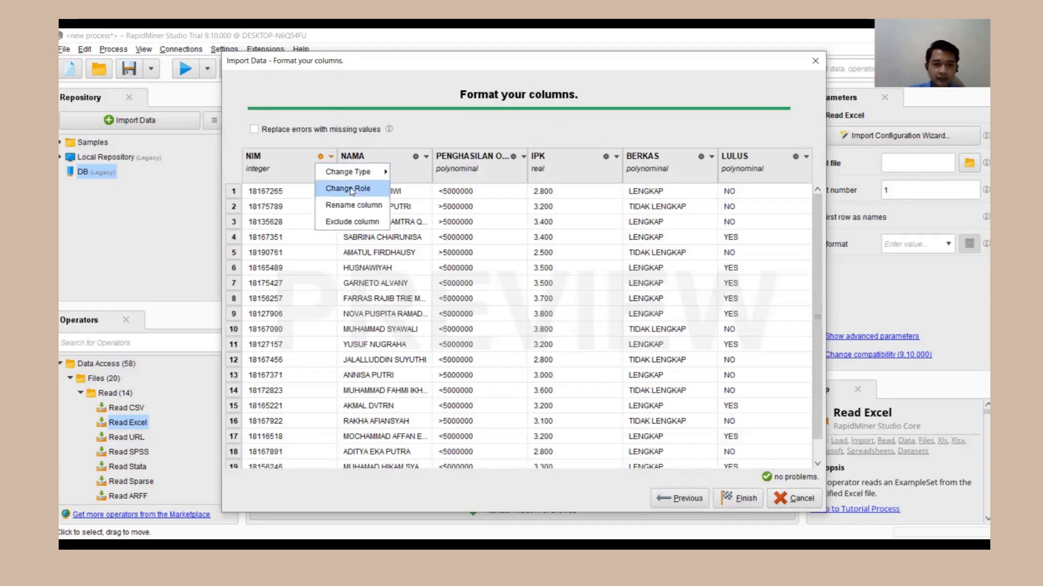
{"action": "left_click", "coordinate": [350, 189]}
{"action": "left_click", "coordinate": [673, 294]}
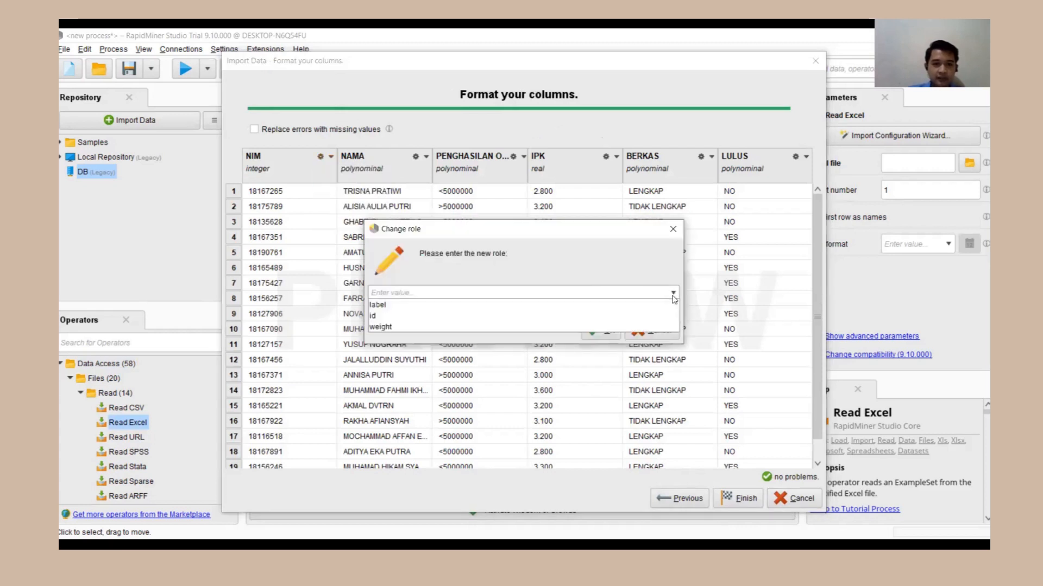
{"action": "left_click", "coordinate": [641, 316]}
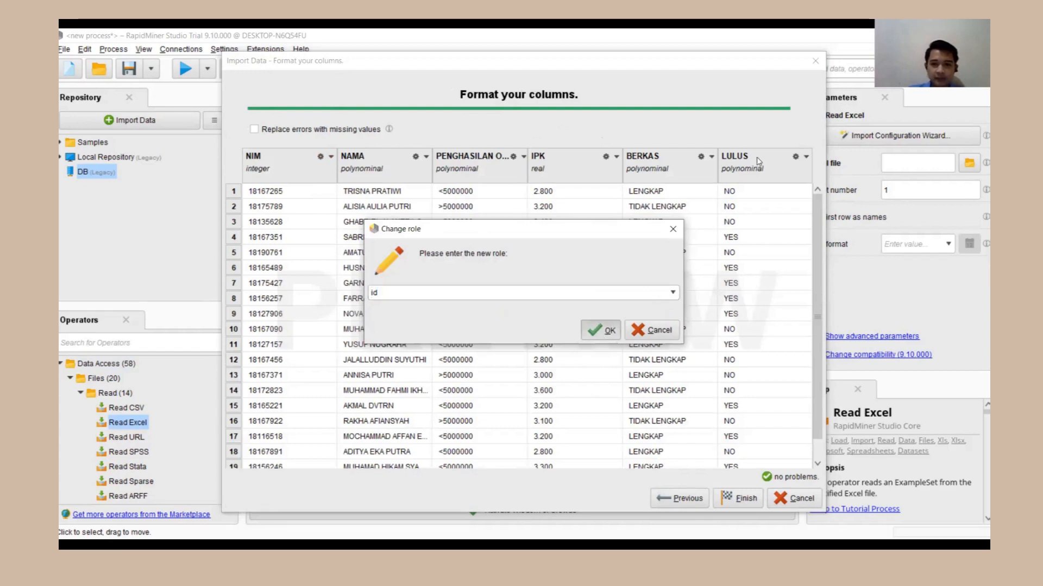
{"action": "key", "text": "Return"}
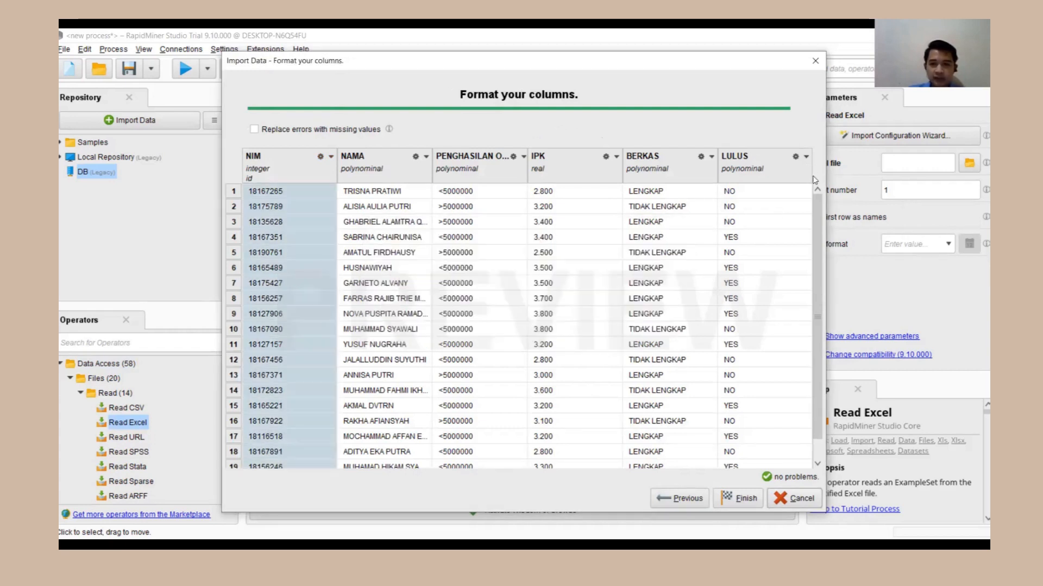
Step: Change the role of the LULUS column to label and finish the Excel import configuration
{"action": "left_click", "coordinate": [796, 157]}
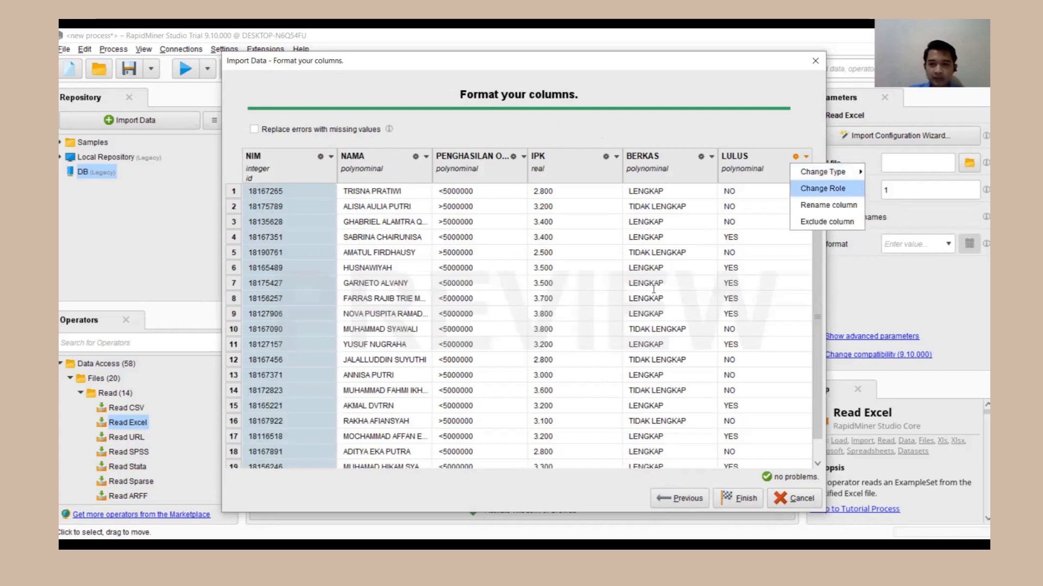
{"action": "left_click", "coordinate": [820, 189]}
{"action": "key", "text": "Down"}
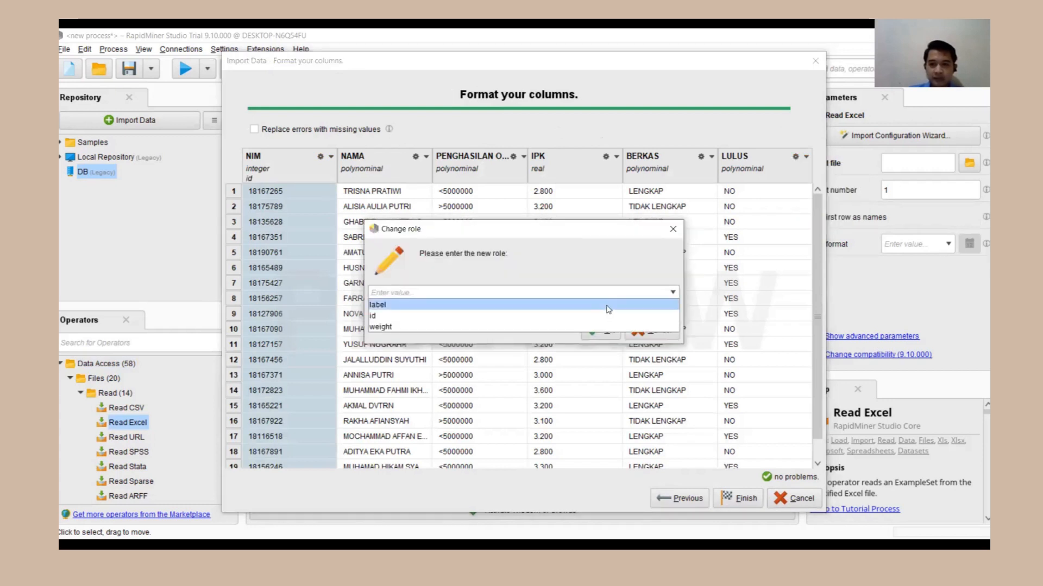
{"action": "left_click", "coordinate": [609, 307]}
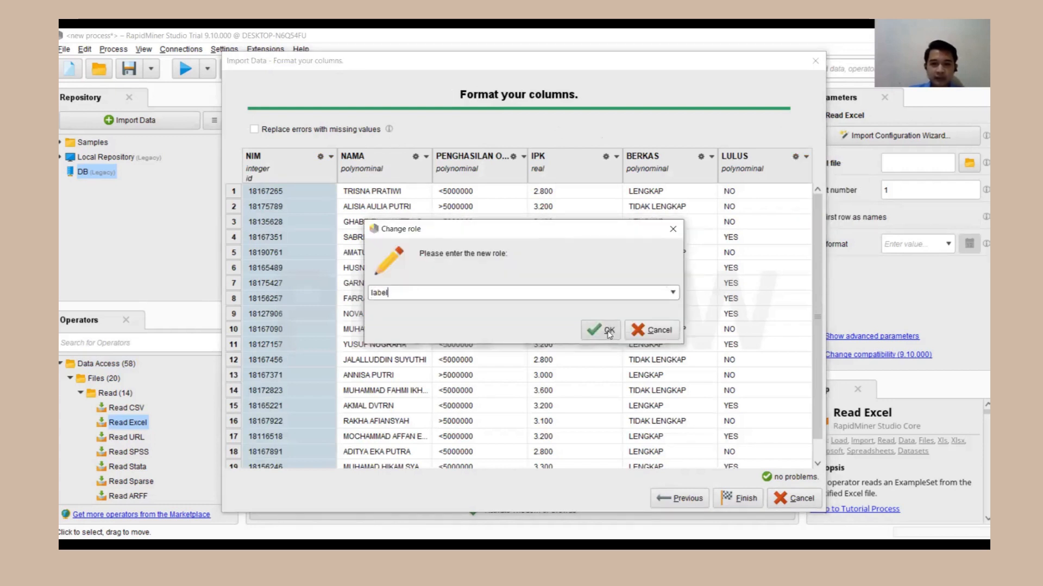
{"action": "left_click", "coordinate": [608, 330]}
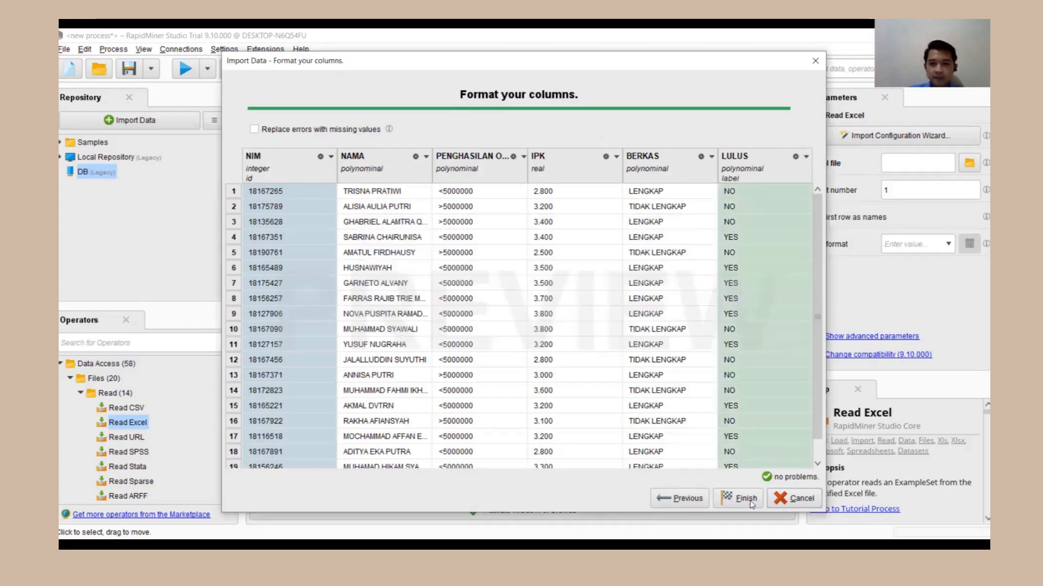
{"action": "left_click", "coordinate": [750, 501]}
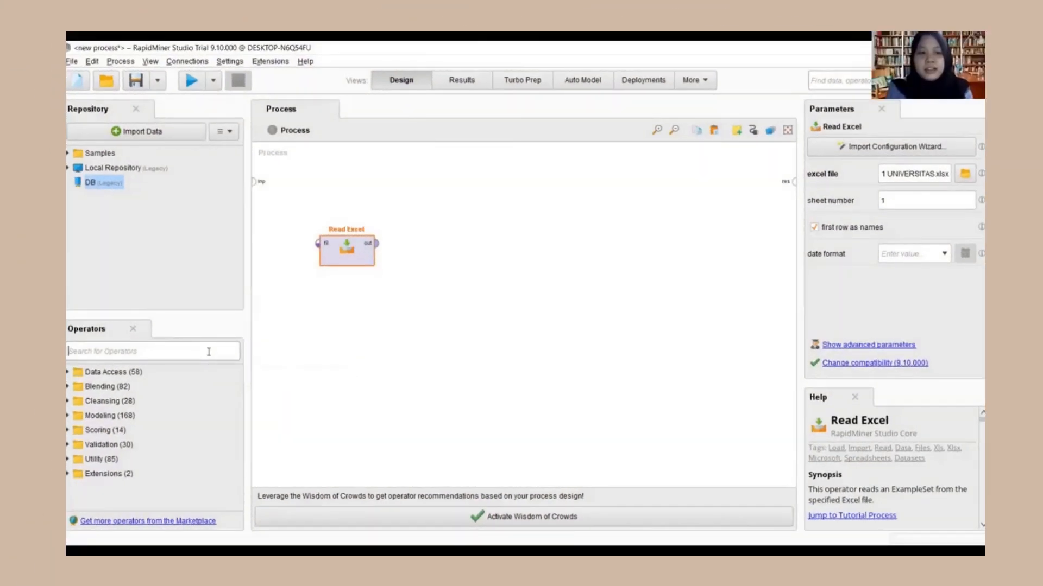
Step: Find the Split Validation operator and add it to the process to the right of Read Excel
{"action": "type", "text": "vali"}
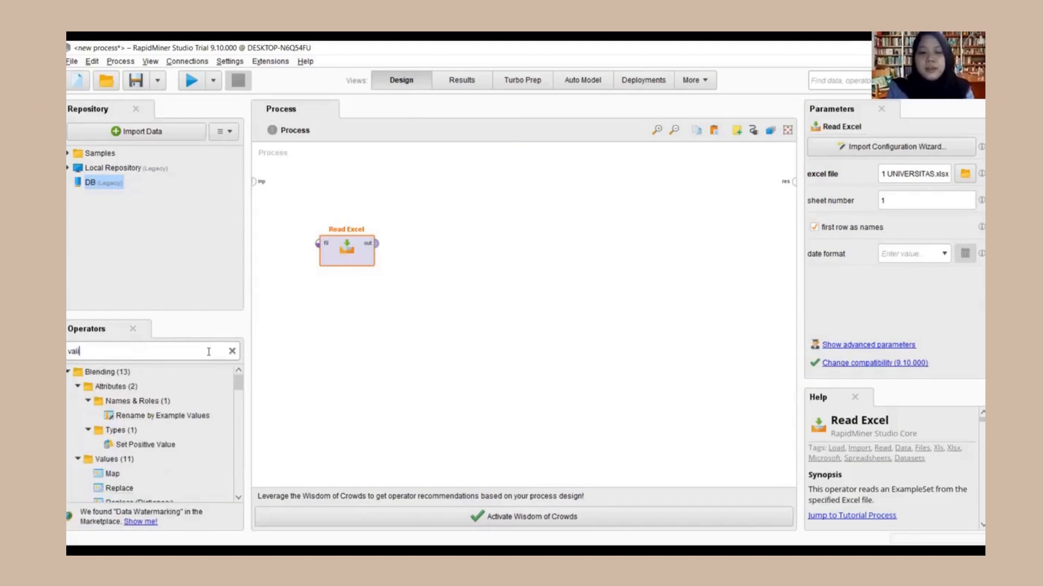
{"action": "type", "text": "datio"}
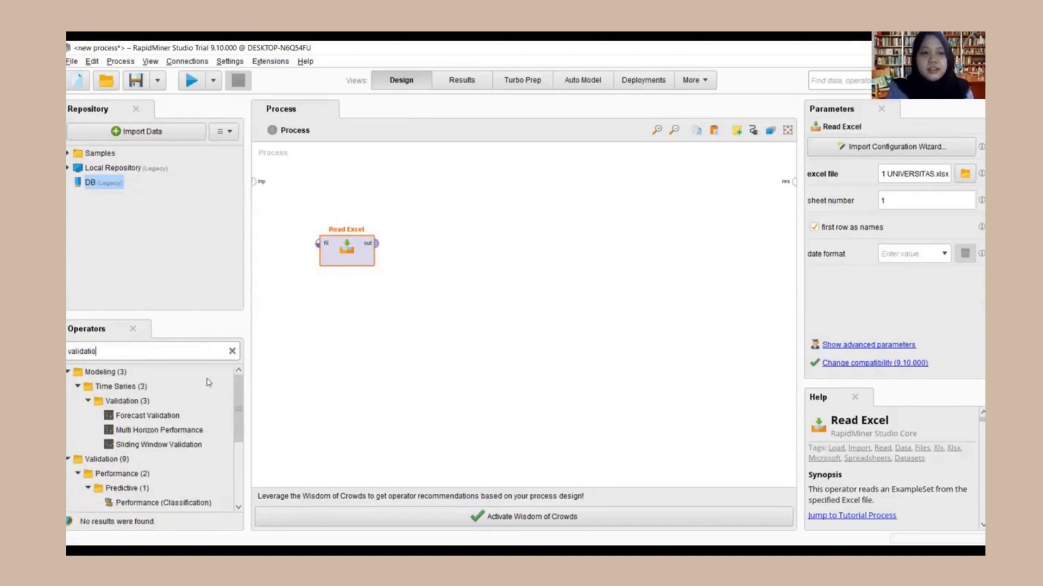
{"action": "left_click_drag", "start_coordinate": [239, 404], "coordinate": [242, 466]}
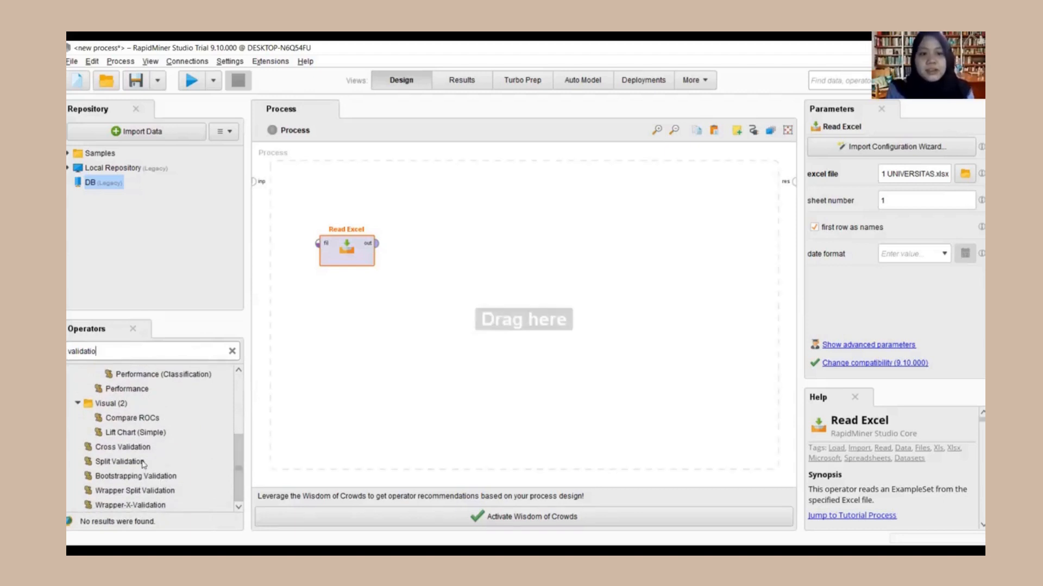
{"action": "left_click_drag", "start_coordinate": [142, 462], "coordinate": [585, 233]}
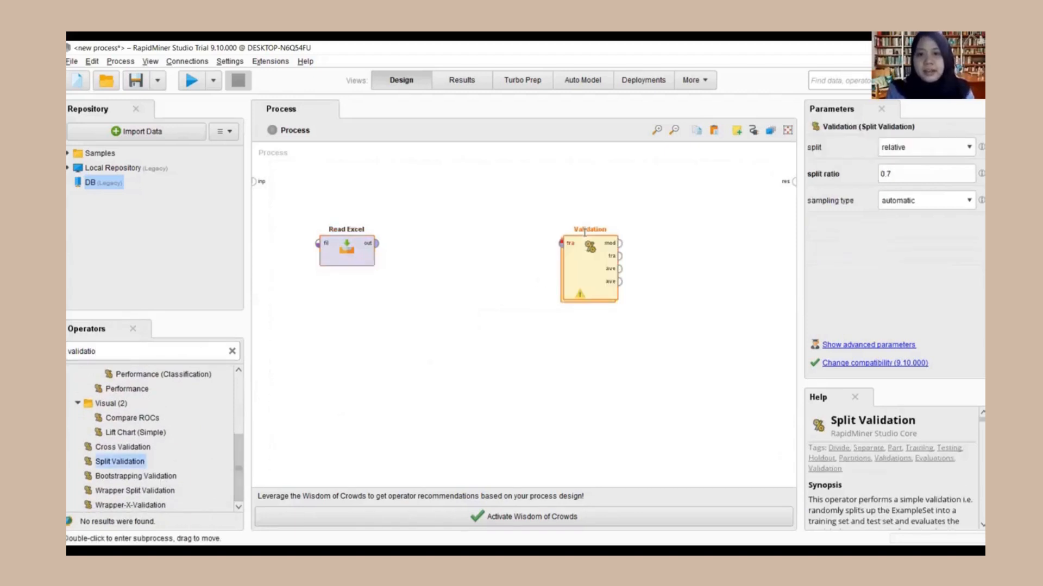
Step: Open the Validation subprocess and add a Decision Tree operator to its Training area
{"action": "double_click", "coordinate": [589, 265]}
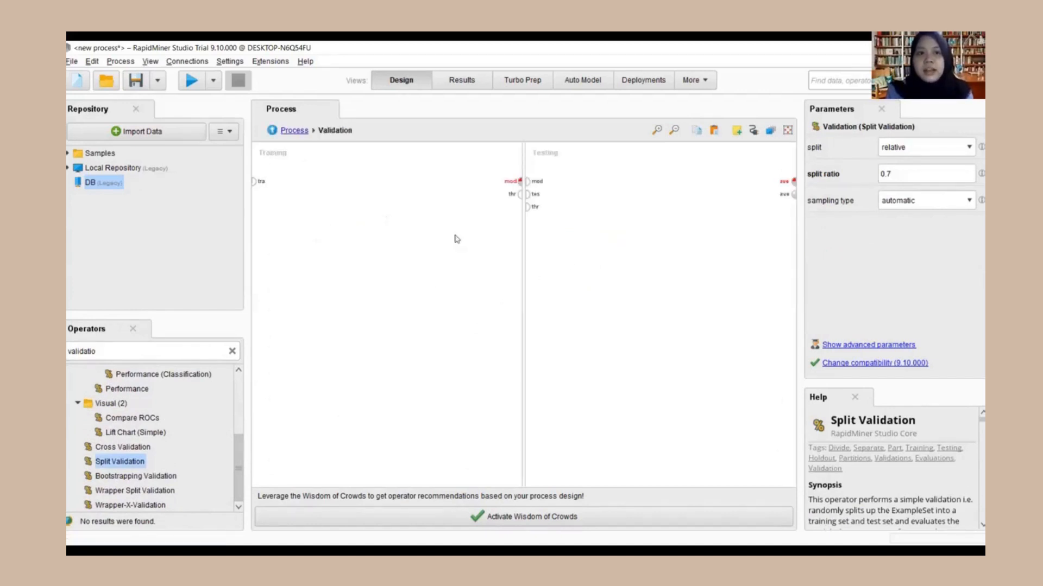
{"action": "double_click", "coordinate": [178, 348]}
{"action": "type", "text": "de"}
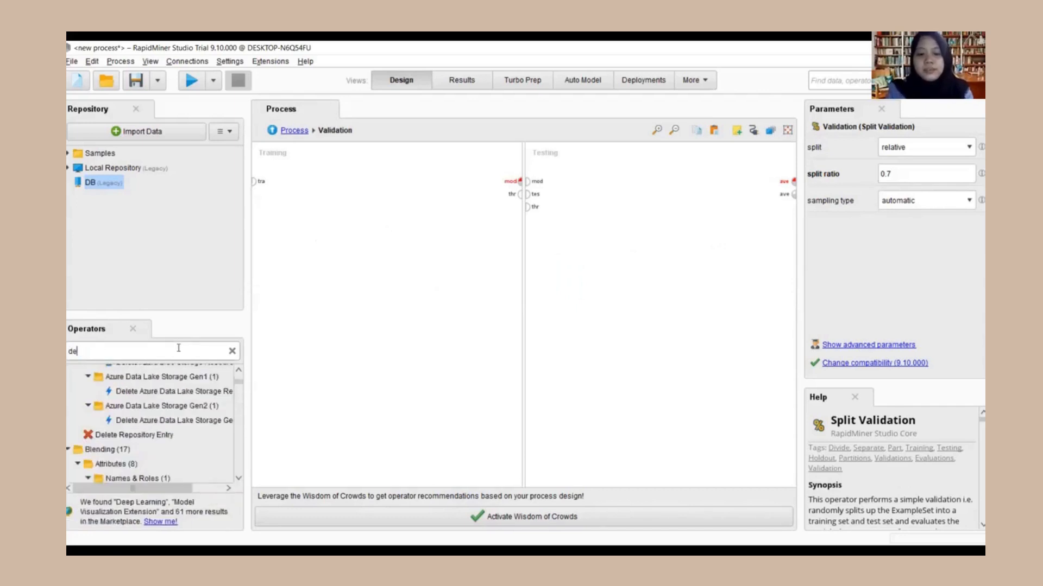
{"action": "type", "text": "cis"}
{"action": "left_click_drag", "start_coordinate": [136, 405], "coordinate": [360, 268]}
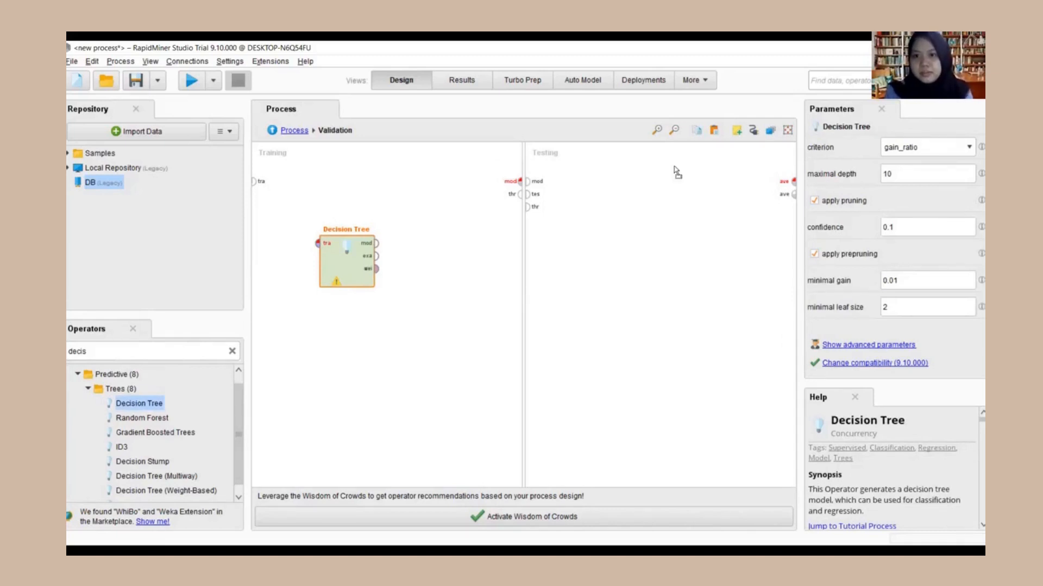
Step: Set the Decision Tree's minimal leaf size to 1
{"action": "left_click", "coordinate": [912, 307]}
{"action": "type", "text": "1"}
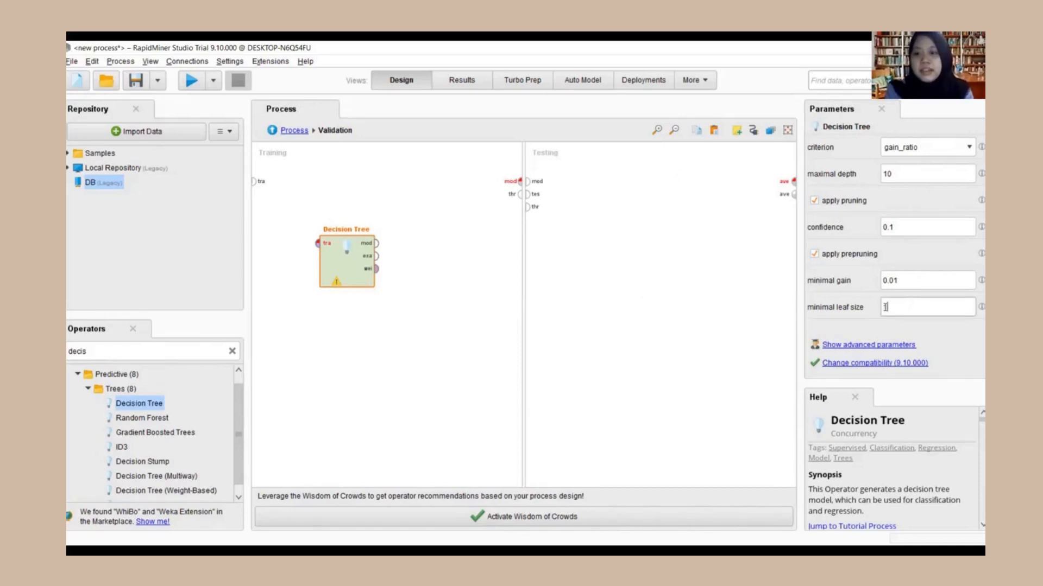
{"action": "left_click", "coordinate": [645, 284]}
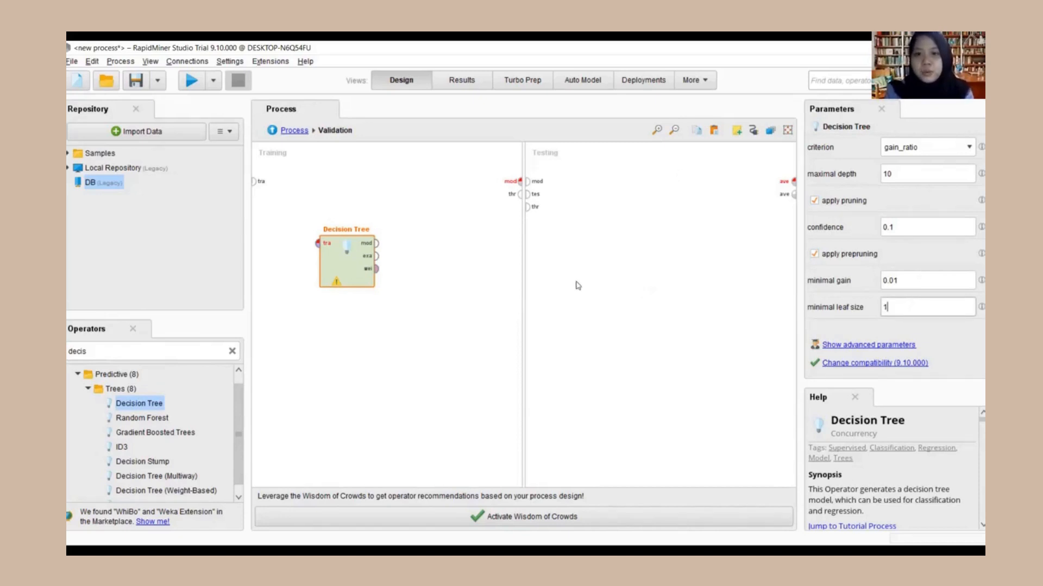
Step: Find the Apply Model operator and add it to the Testing area of the Validation subprocess
{"action": "double_click", "coordinate": [116, 349]}
{"action": "type", "text": "app"}
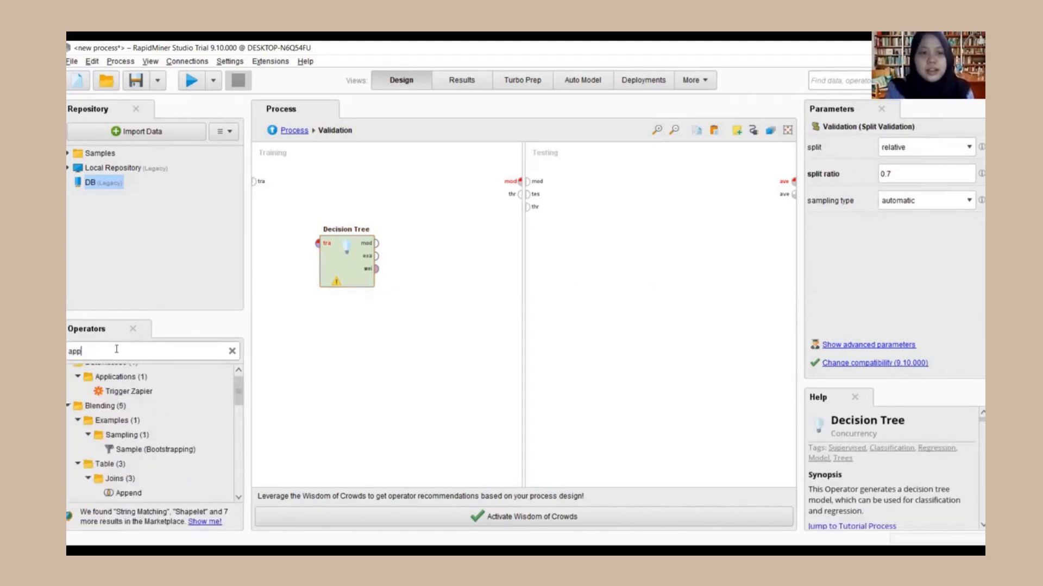
{"action": "type", "text": "y"}
{"action": "key", "text": "BackSpace"}
{"action": "type", "text": "ly mo"}
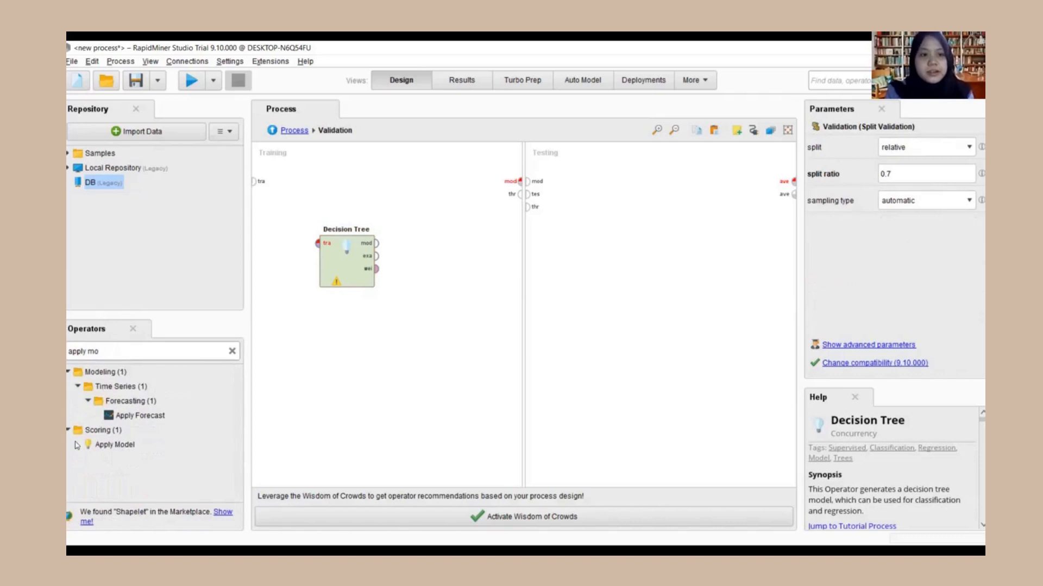
{"action": "left_click", "coordinate": [120, 449]}
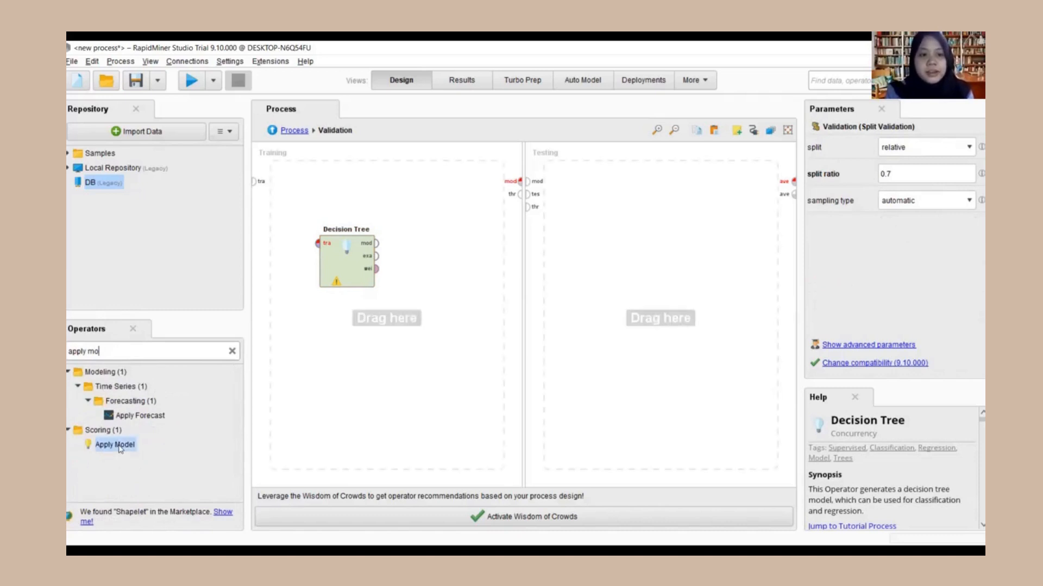
{"action": "left_click_drag", "start_coordinate": [120, 449], "coordinate": [615, 206]}
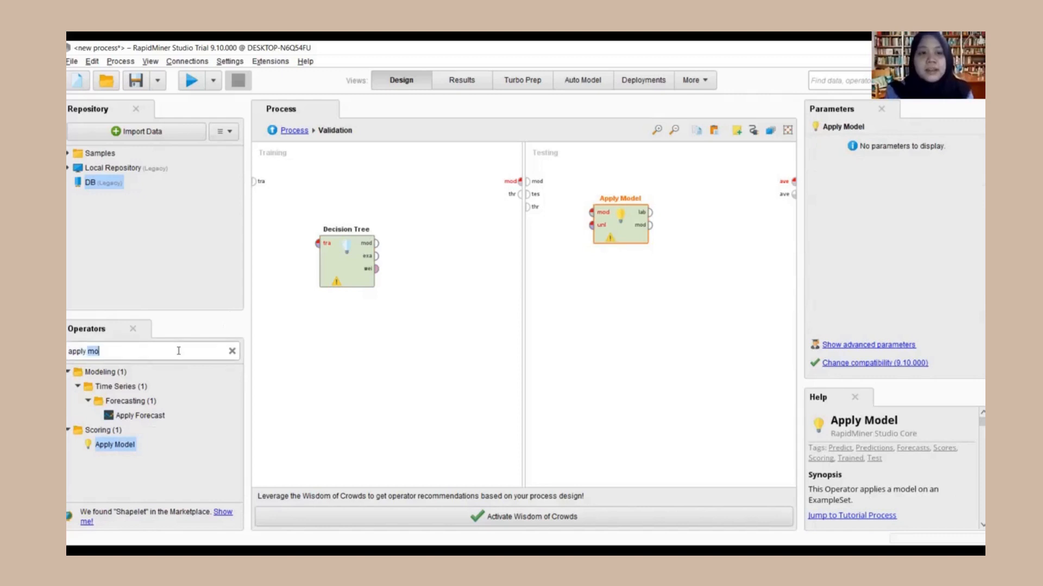
Step: Find the Performance (Classification) operator and place it in the Testing area, below and to the right of Apply Model
{"action": "triple_click", "coordinate": [179, 351]}
{"action": "left_click", "coordinate": [178, 352]}
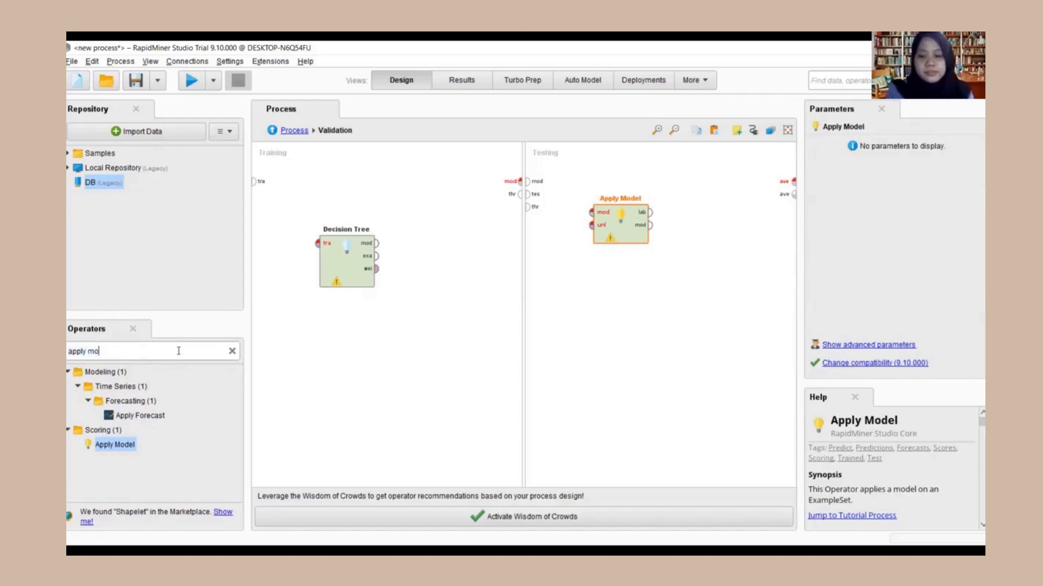
{"action": "key", "text": "BackSpace"}
{"action": "key", "text": "BackSpace"}
{"action": "key", "text": "BackSpace"}
{"action": "key", "text": "BackSpace"}
{"action": "key", "text": "BackSpace"}
{"action": "key", "text": "BackSpace"}
{"action": "key", "text": "BackSpace"}
{"action": "key", "text": "BackSpace"}
{"action": "type", "text": "cla"}
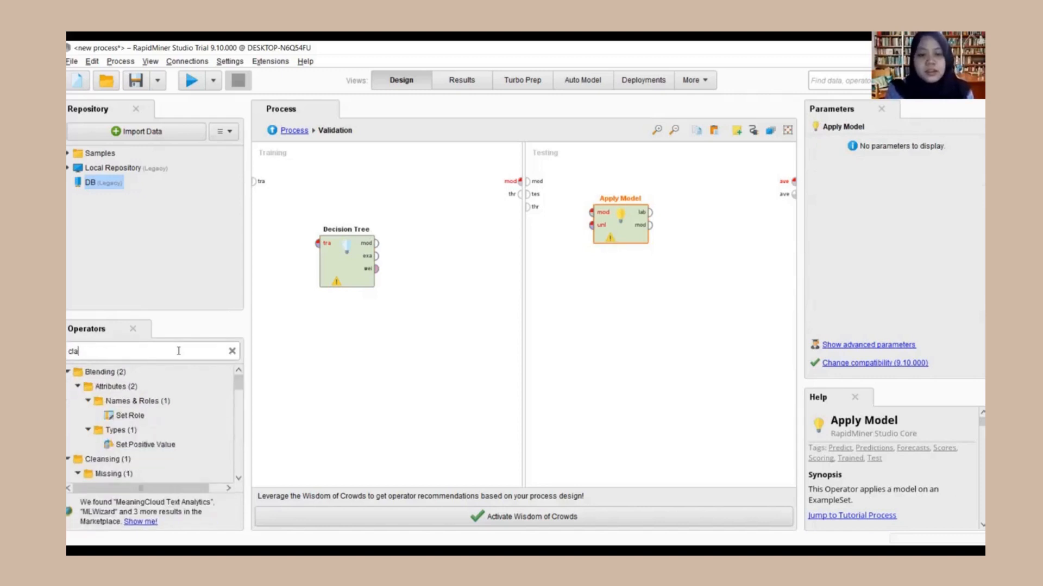
{"action": "key", "text": "BackSpace"}
{"action": "key", "text": "BackSpace"}
{"action": "key", "text": "BackSpace"}
{"action": "type", "text": "per"}
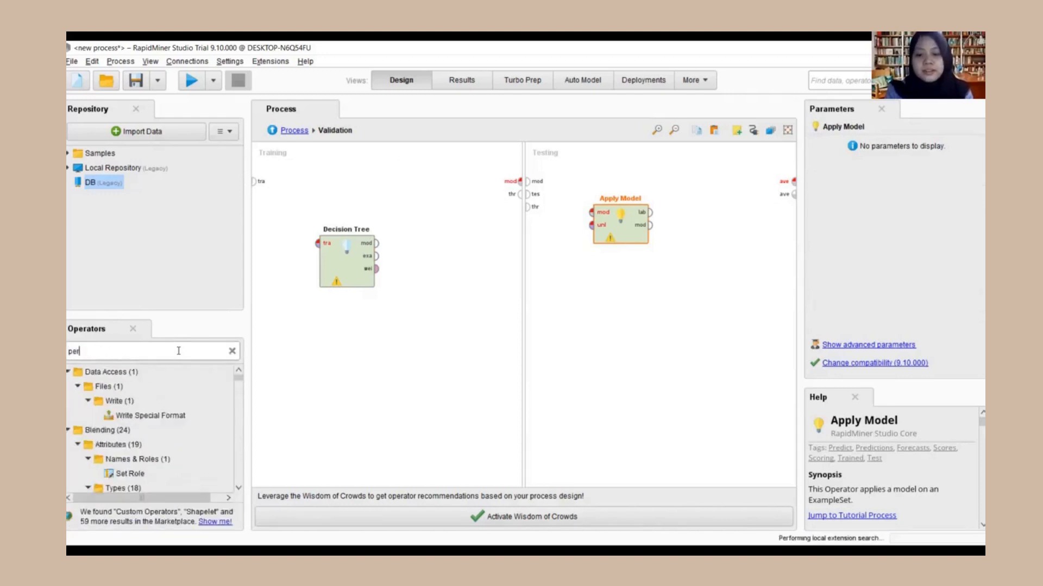
{"action": "type", "text": "forman"}
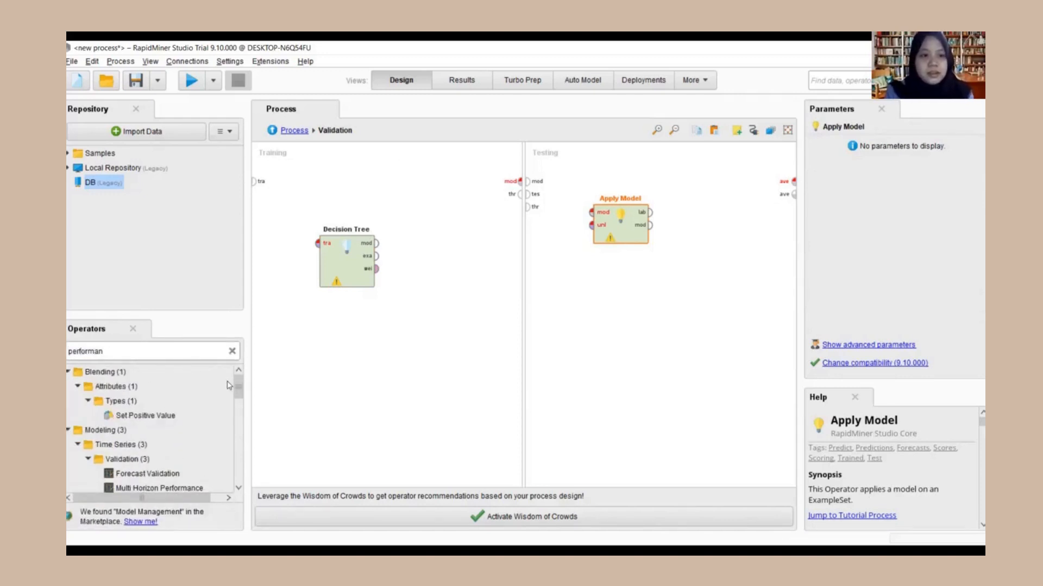
{"action": "left_click_drag", "start_coordinate": [239, 399], "coordinate": [243, 418]}
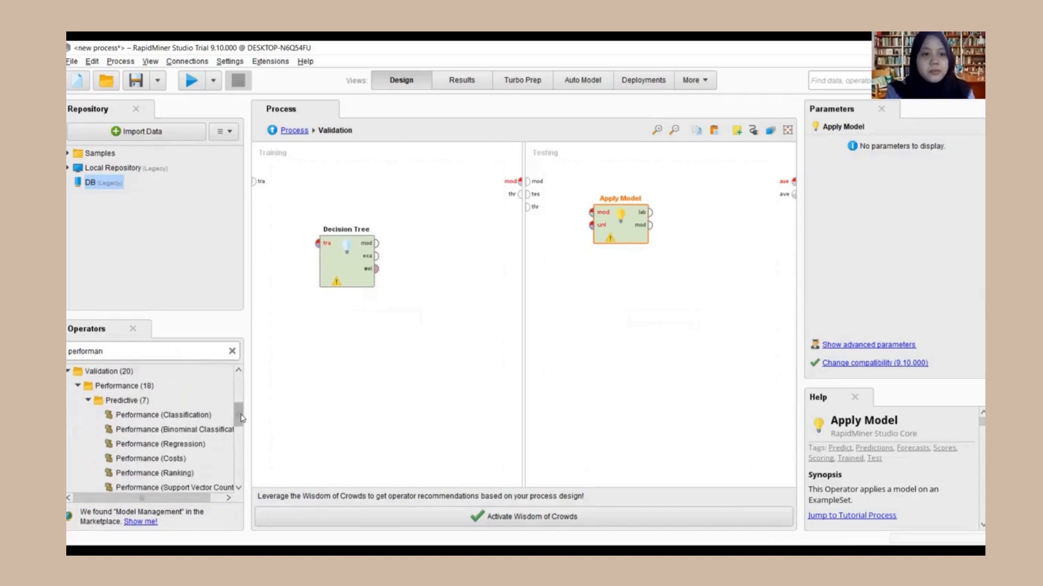
{"action": "left_click_drag", "start_coordinate": [178, 415], "coordinate": [703, 285]}
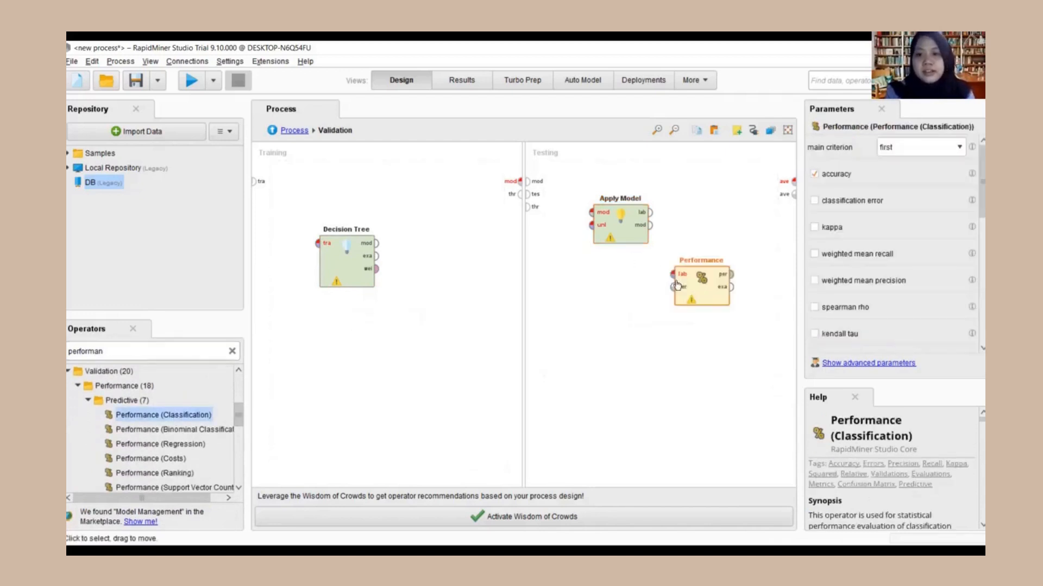
Step: Wire the Training area: tra input to Decision Tree, its mod output to the mod port and its exa output to thr
{"action": "left_click", "coordinate": [289, 208]}
{"action": "mouse_move", "coordinate": [254, 181]}
{"action": "left_mouse_down"}
{"action": "mouse_move", "coordinate": [324, 232]}
{"action": "mouse_move", "coordinate": [319, 244]}
{"action": "left_mouse_up"}
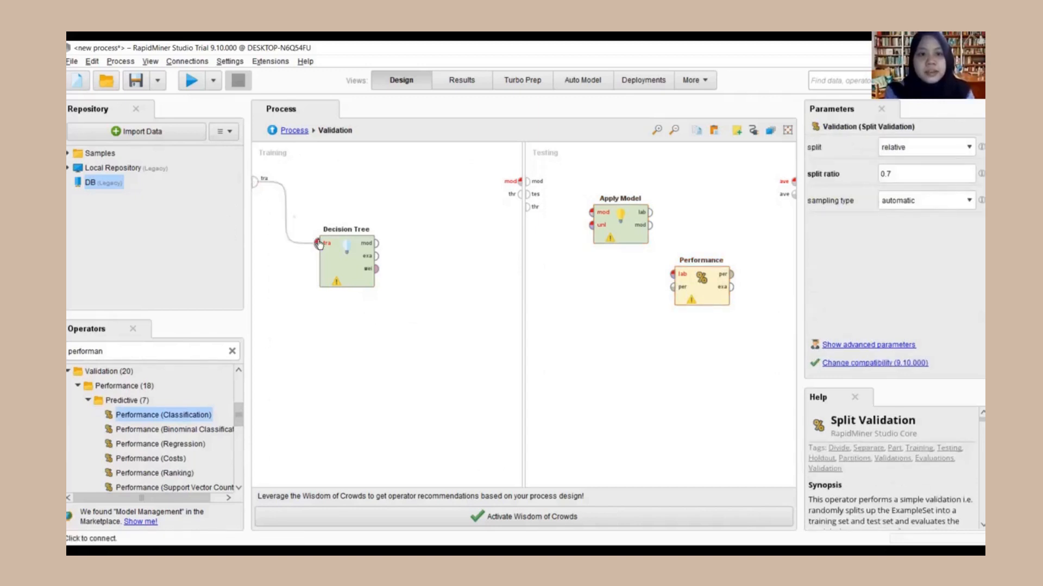
{"action": "left_click", "coordinate": [380, 247]}
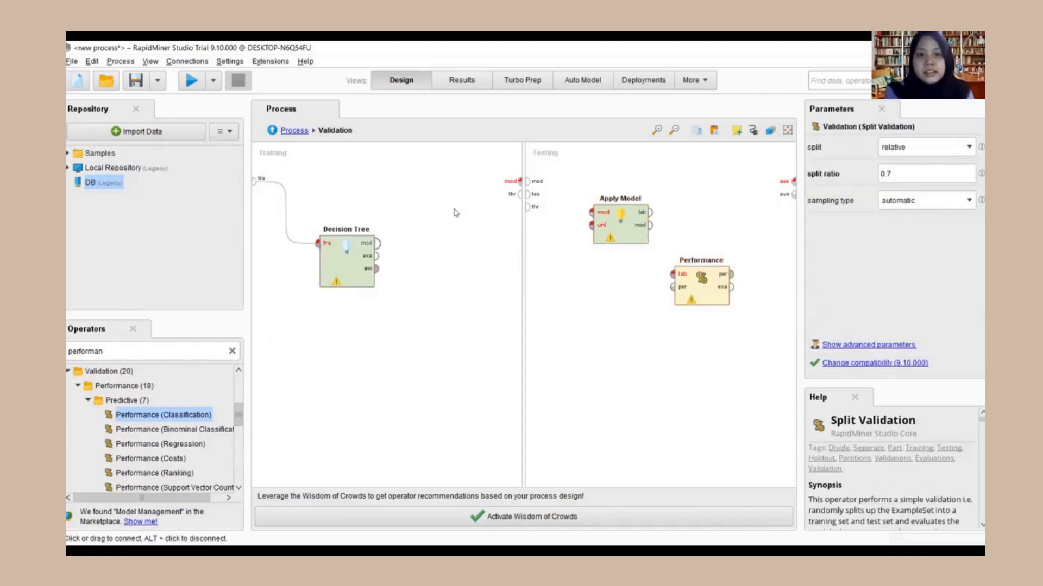
{"action": "left_click", "coordinate": [521, 182]}
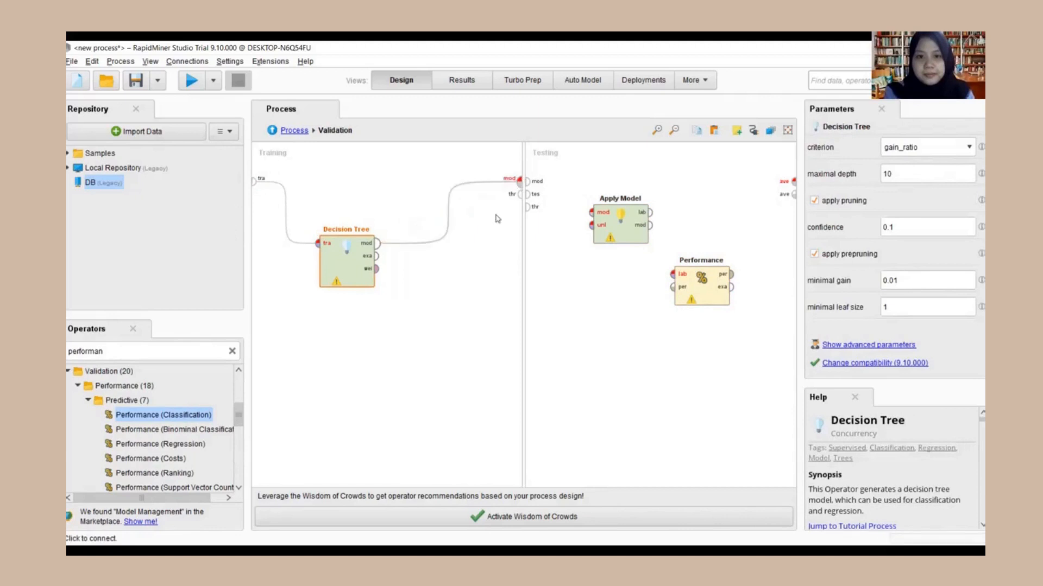
{"action": "left_click", "coordinate": [378, 257]}
{"action": "left_click", "coordinate": [520, 194]}
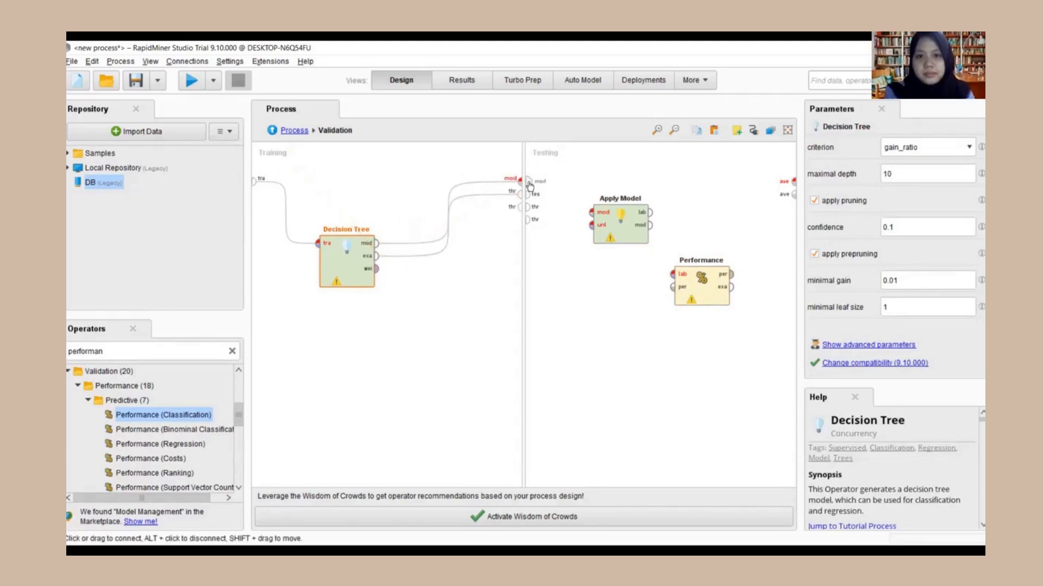
Step: Connect the Testing area's mod and tes ports to Apply Model's mod and unl inputs
{"action": "left_click", "coordinate": [529, 186]}
{"action": "left_click", "coordinate": [592, 213]}
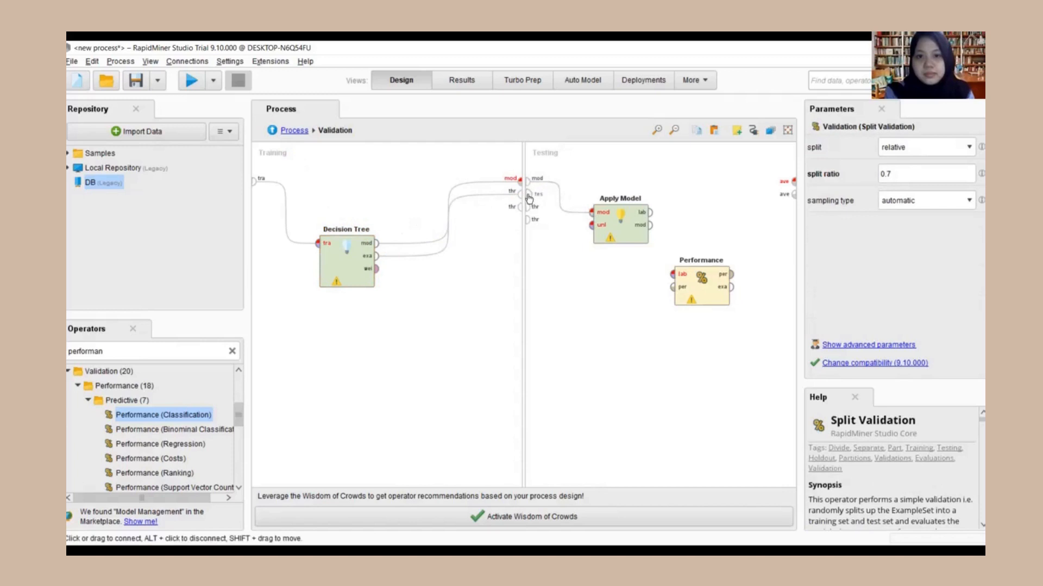
{"action": "left_click", "coordinate": [529, 195]}
{"action": "left_click", "coordinate": [592, 225]}
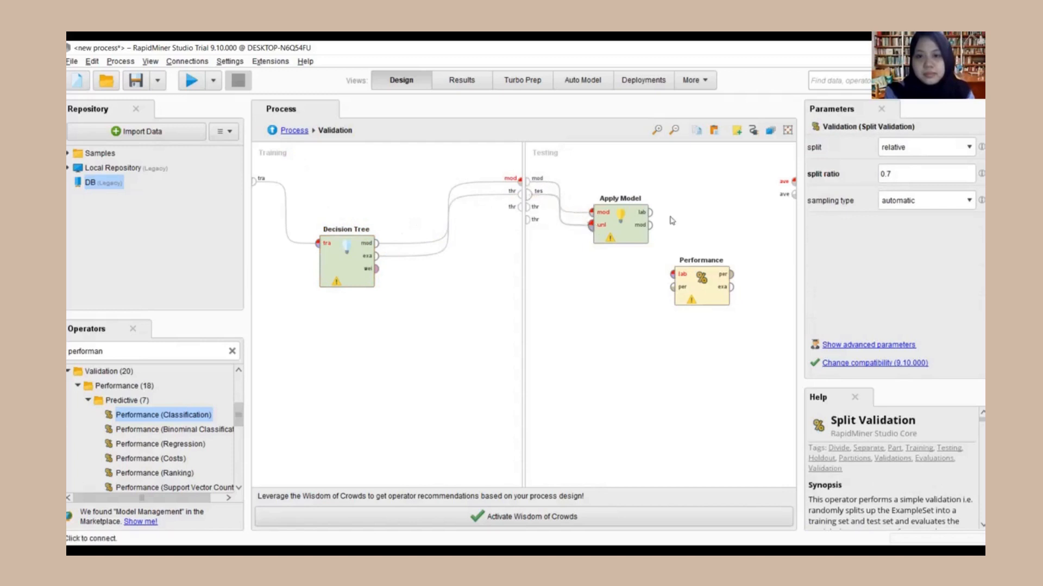
Step: Connect Apply Model's lab output to Performance's lab input, and Performance's per output to the first ave port
{"action": "left_click", "coordinate": [650, 212]}
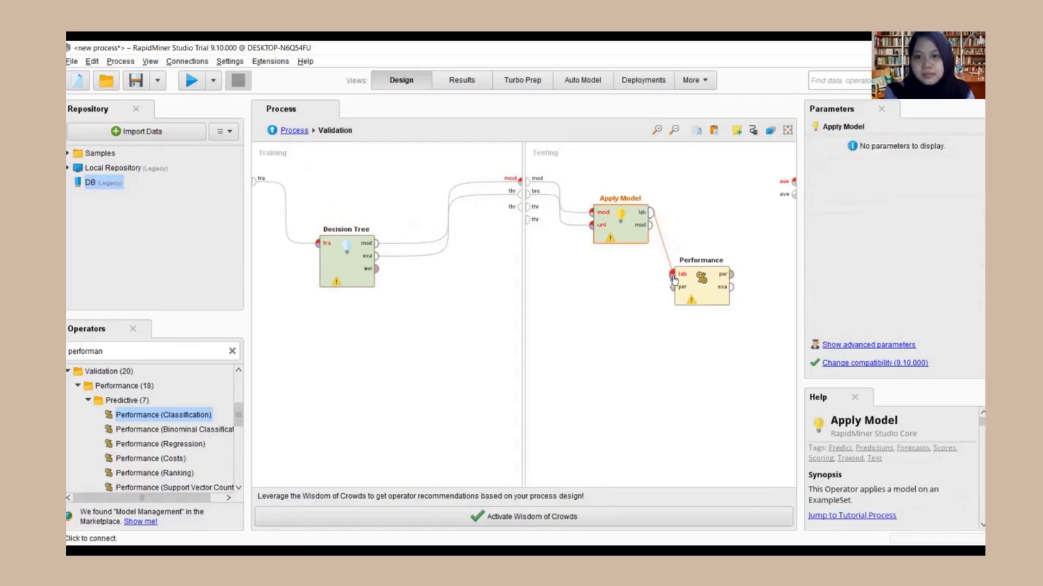
{"action": "left_click", "coordinate": [673, 279]}
{"action": "left_click", "coordinate": [731, 275]}
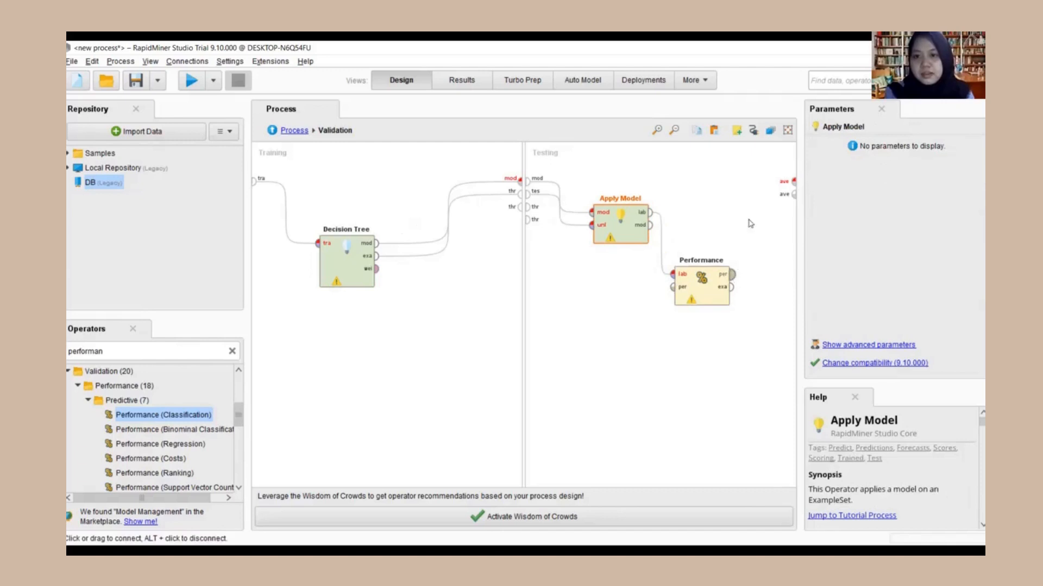
{"action": "left_click", "coordinate": [794, 183]}
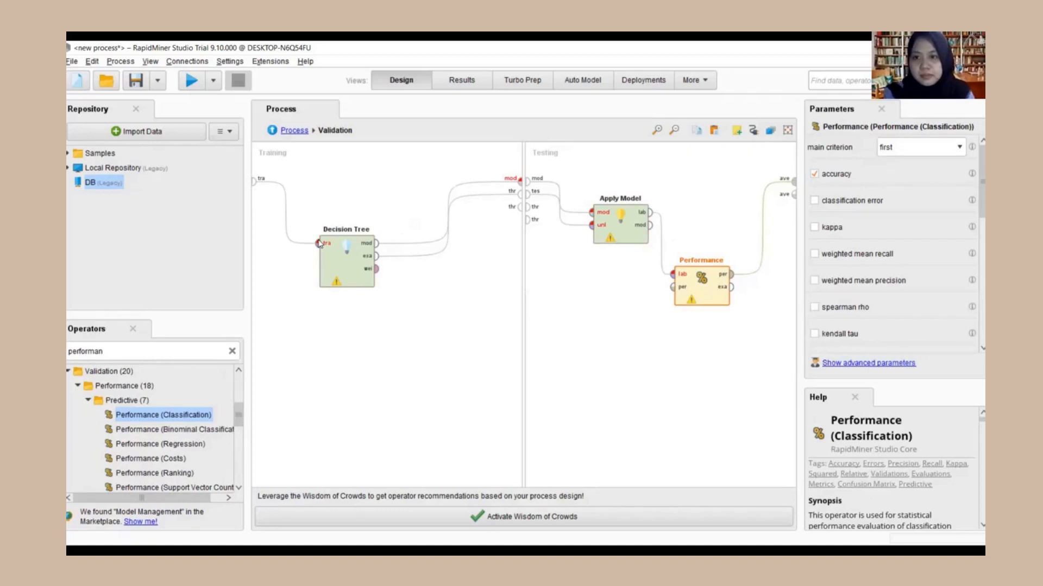
Step: Return to the main process, link Validation's first ave output to a free res port, and run the process
{"action": "double_click", "coordinate": [616, 261]}
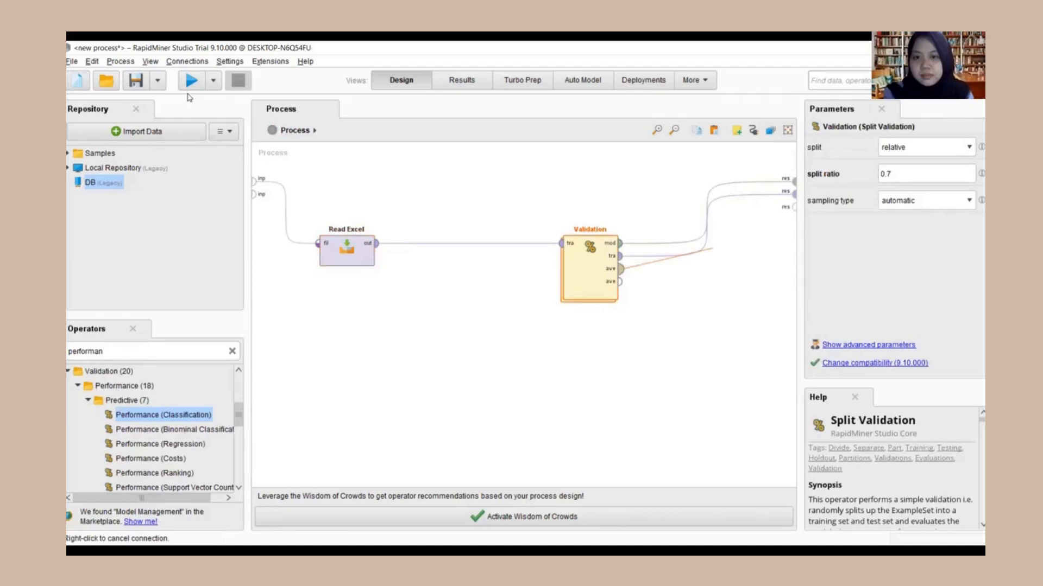
{"action": "left_click", "coordinate": [190, 86]}
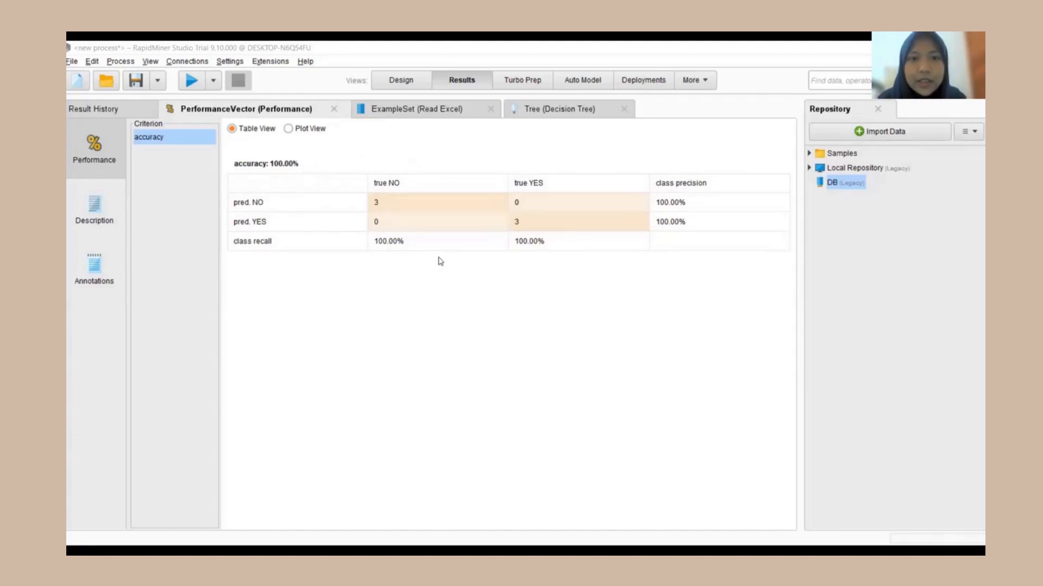
Step: Examine the resulting decision tree as a graph and as its text description
{"action": "left_click", "coordinate": [536, 112]}
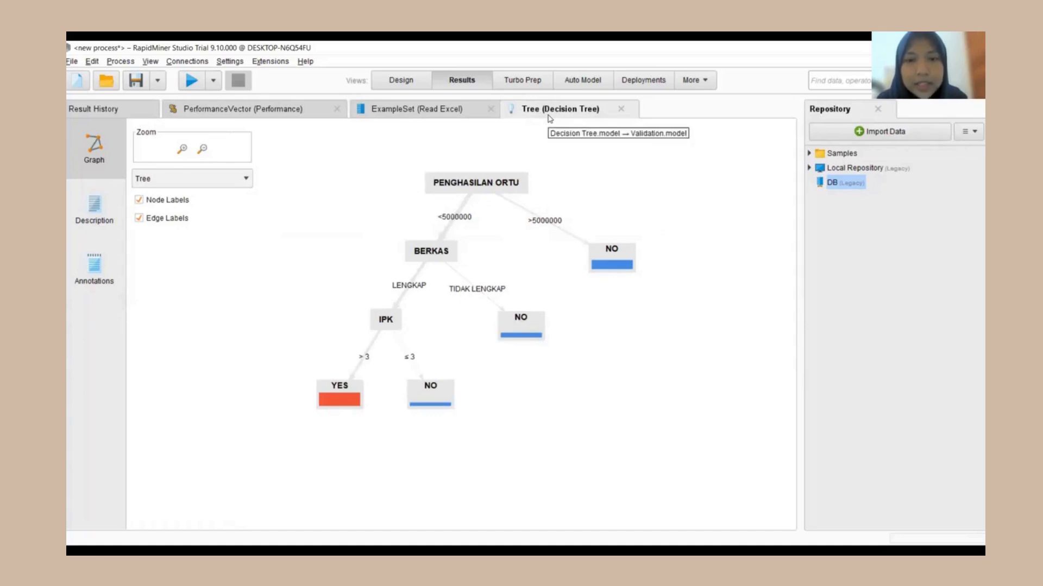
{"action": "mouse_move", "coordinate": [641, 322]}
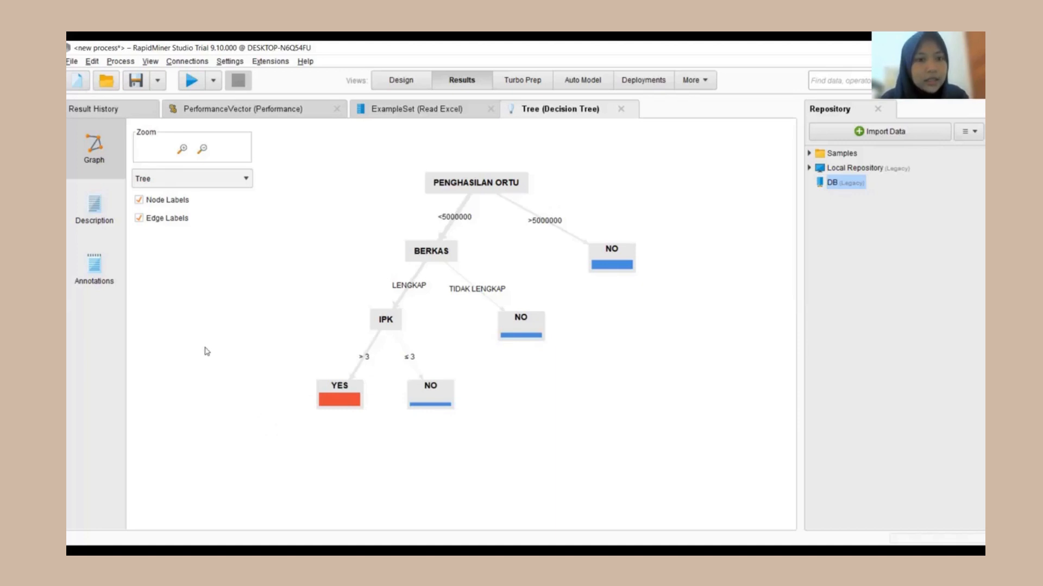
{"action": "left_click", "coordinate": [93, 220]}
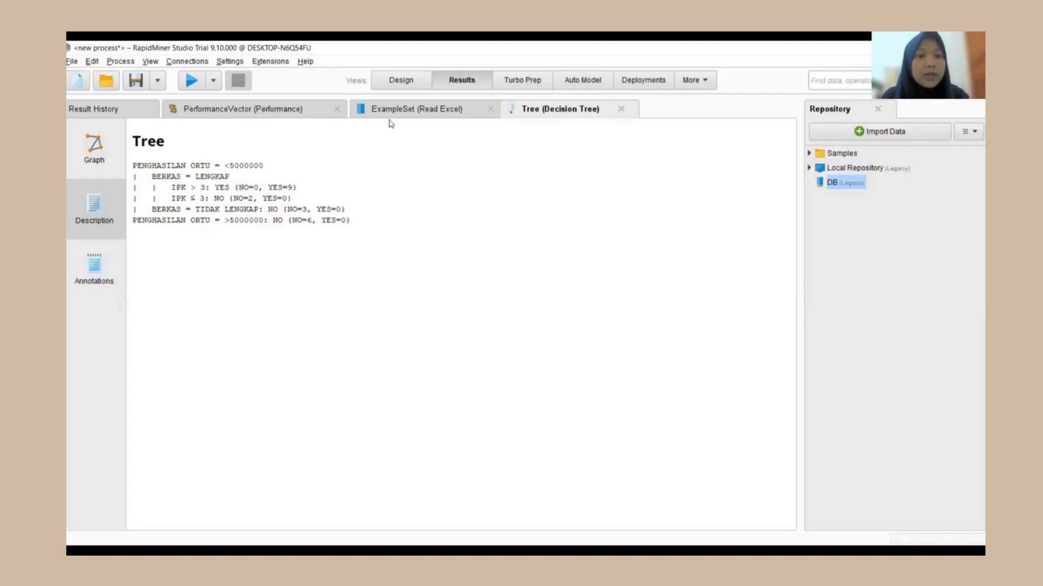
Step: Inspect the ExampleSet statistics, expanding the charts for NAMA, PENGHASILAN ORTU, IPK and BERKAS
{"action": "left_click", "coordinate": [417, 113]}
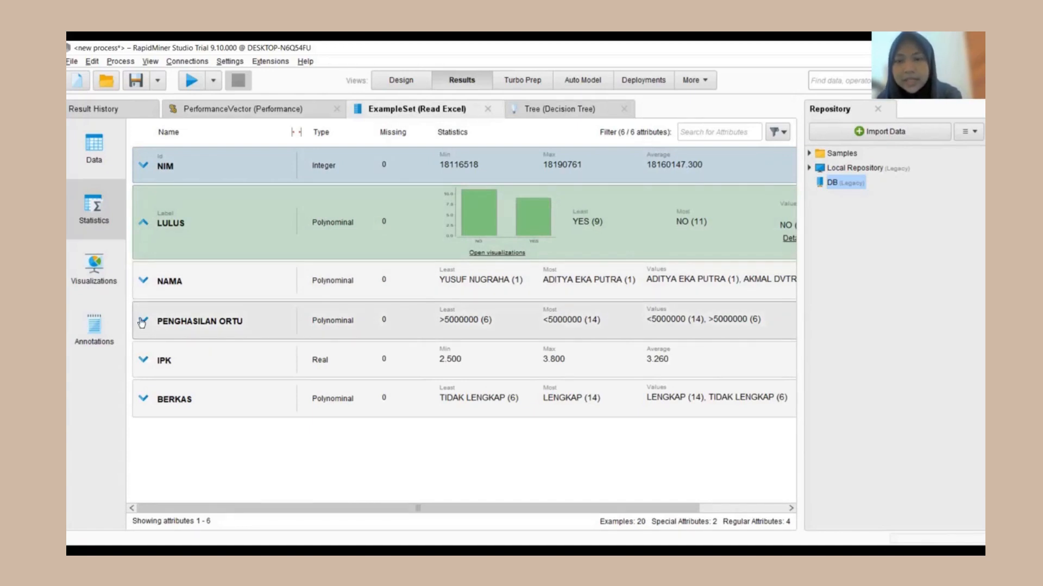
{"action": "left_click", "coordinate": [142, 288]}
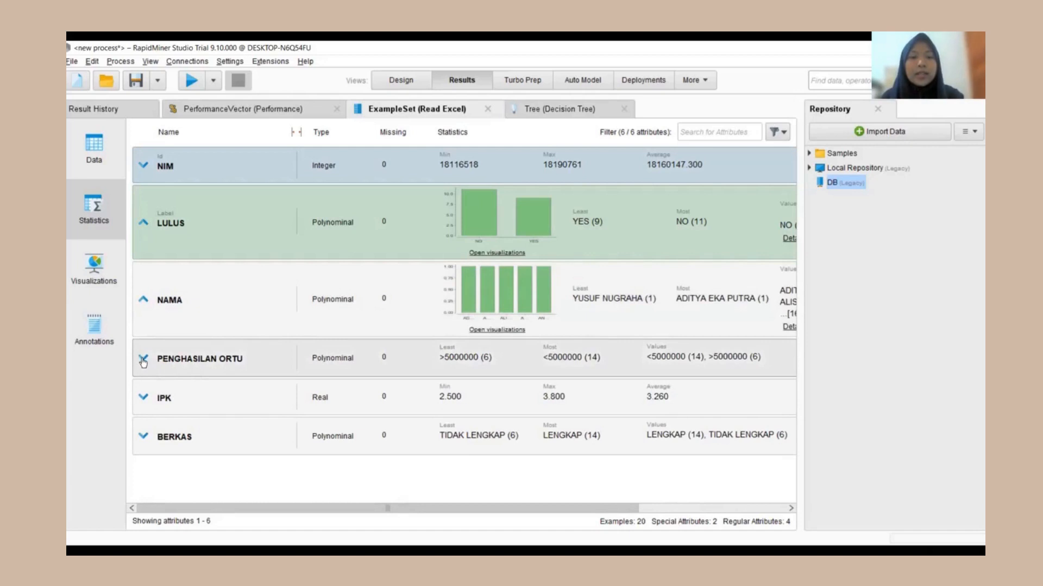
{"action": "left_click", "coordinate": [144, 360]}
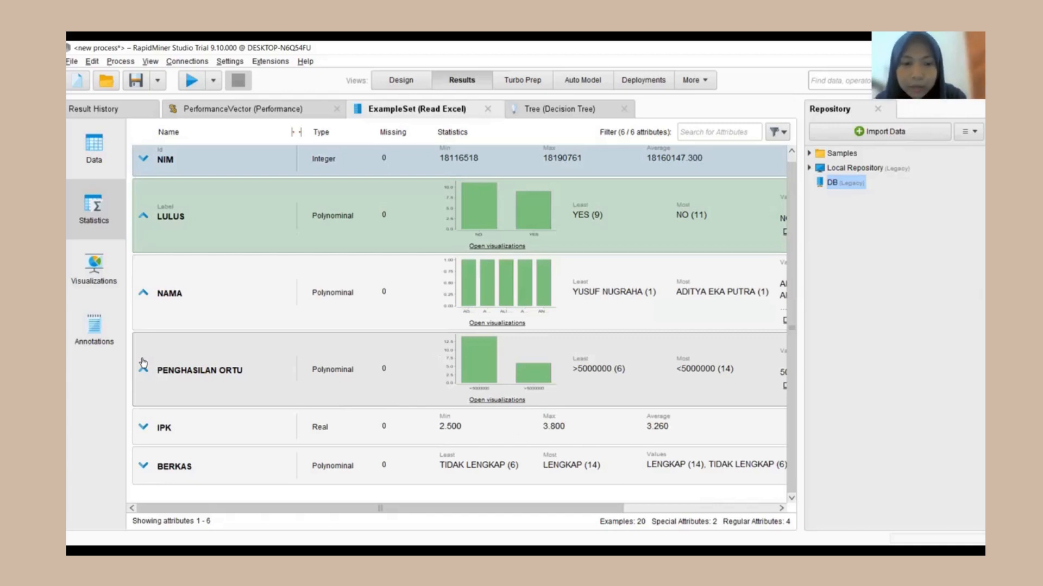
{"action": "left_click", "coordinate": [140, 427]}
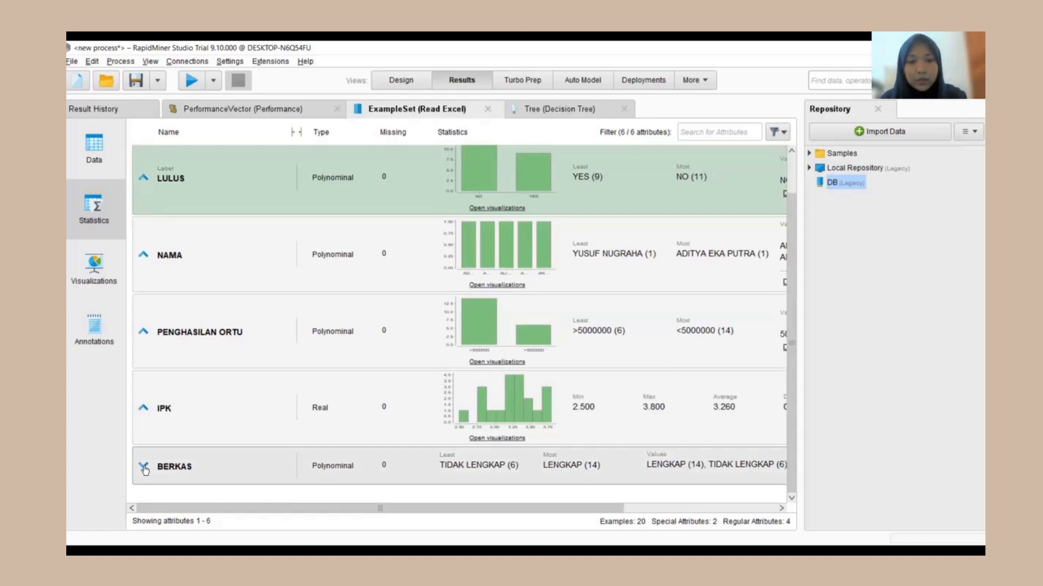
{"action": "left_click", "coordinate": [144, 467]}
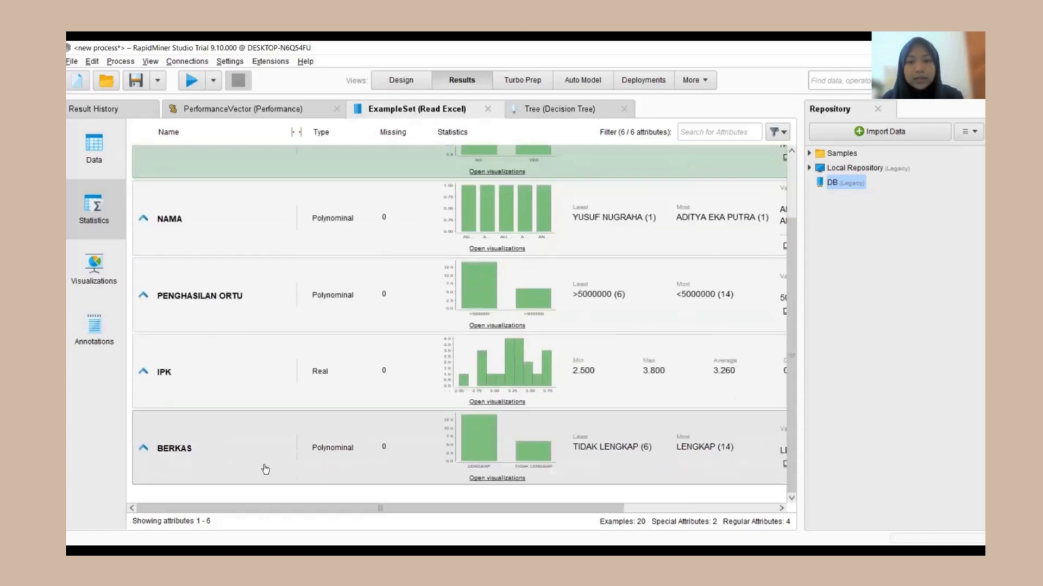